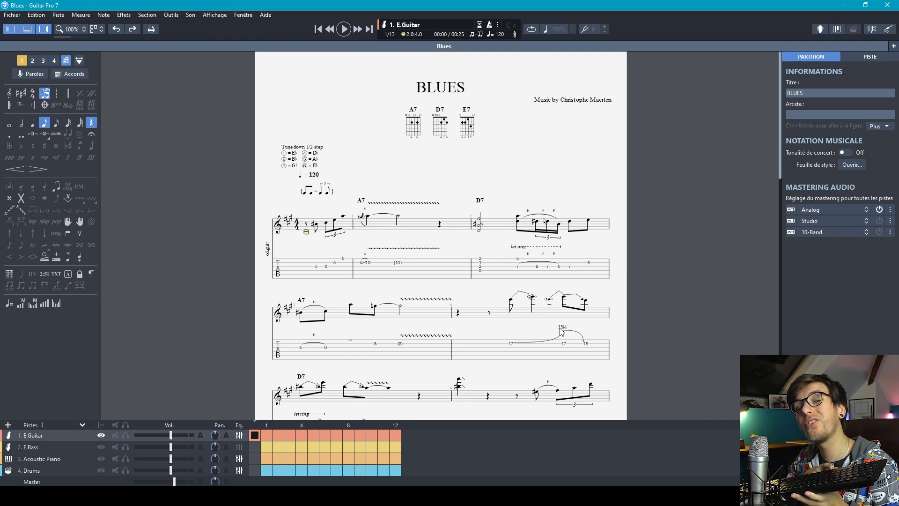
- Play the opening measures of the Blues score and stop playback
key(space)
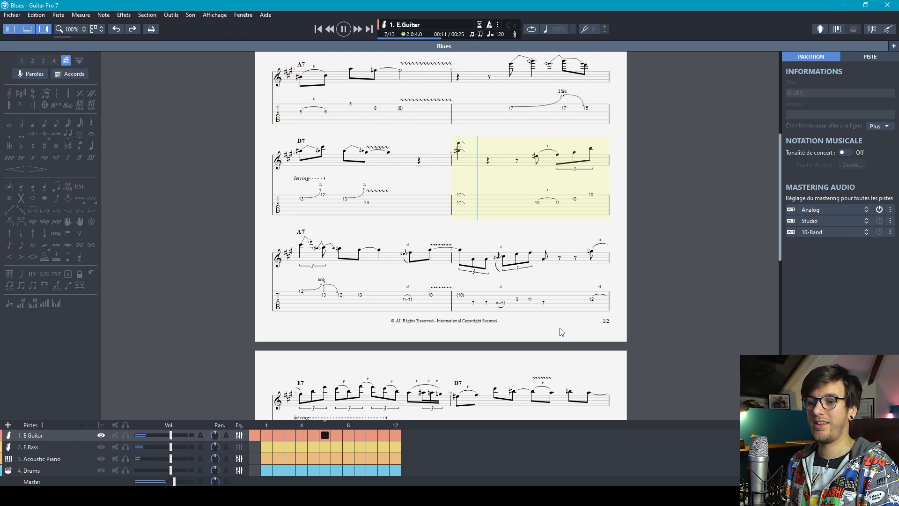
key(space)
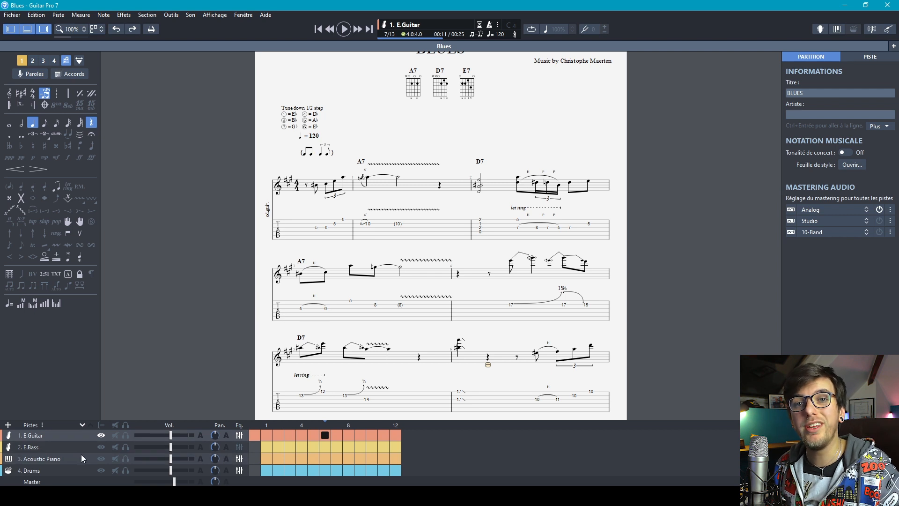
- Switch the sounds of the guitar, bass, piano and drum tracks from RSE to MIDI and play the score
click(876, 56)
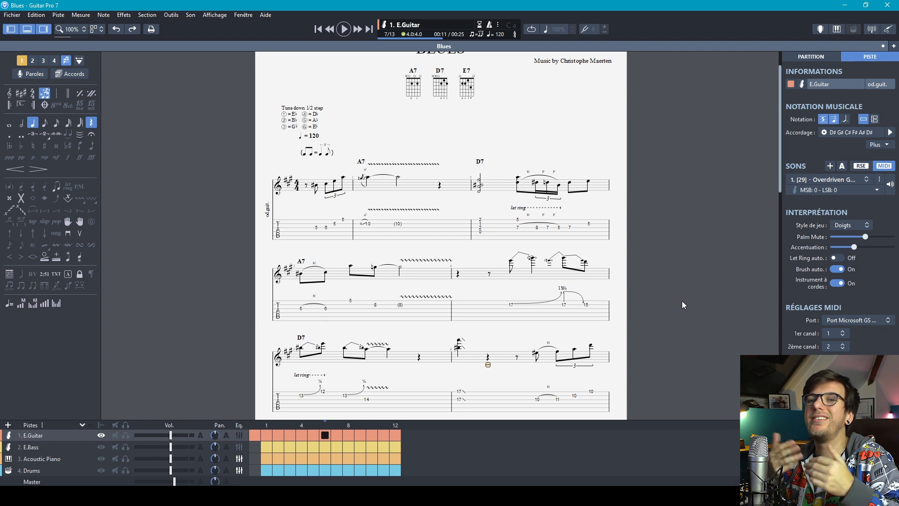
click(37, 447)
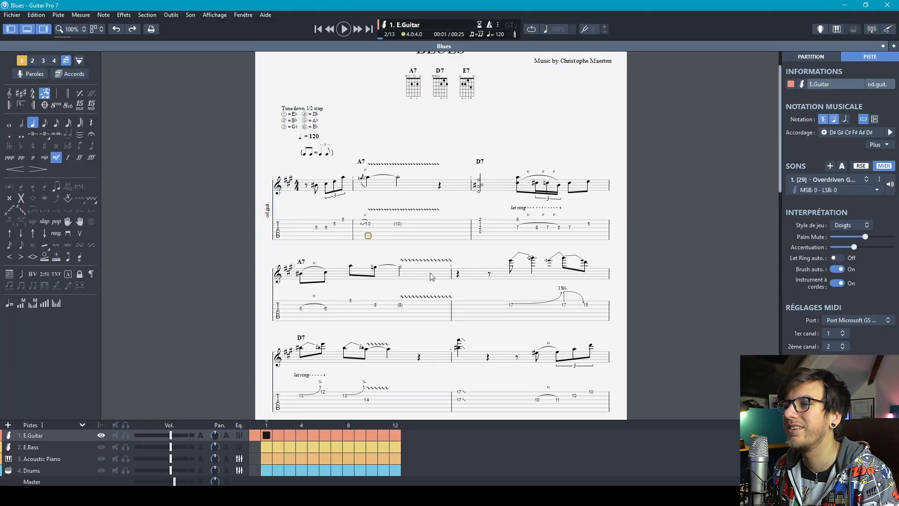
key(Right)
scroll(489, 224, up, 2)
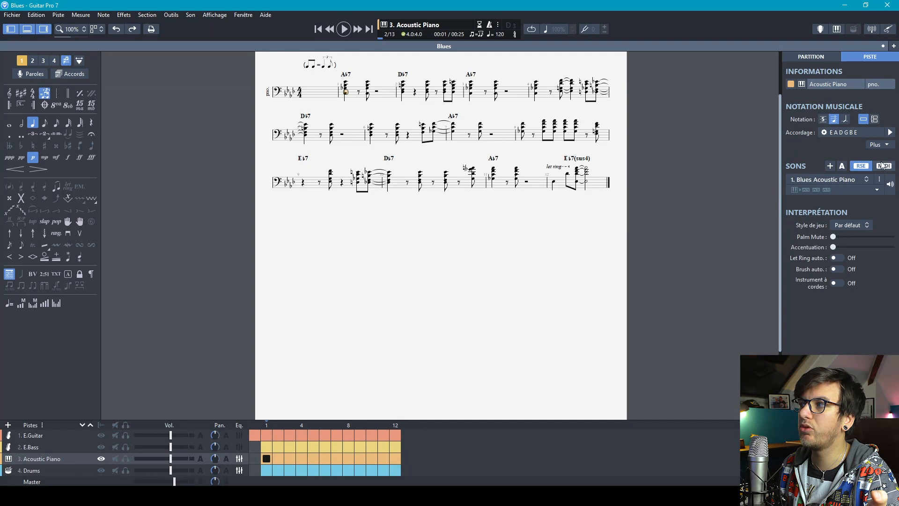
click(884, 166)
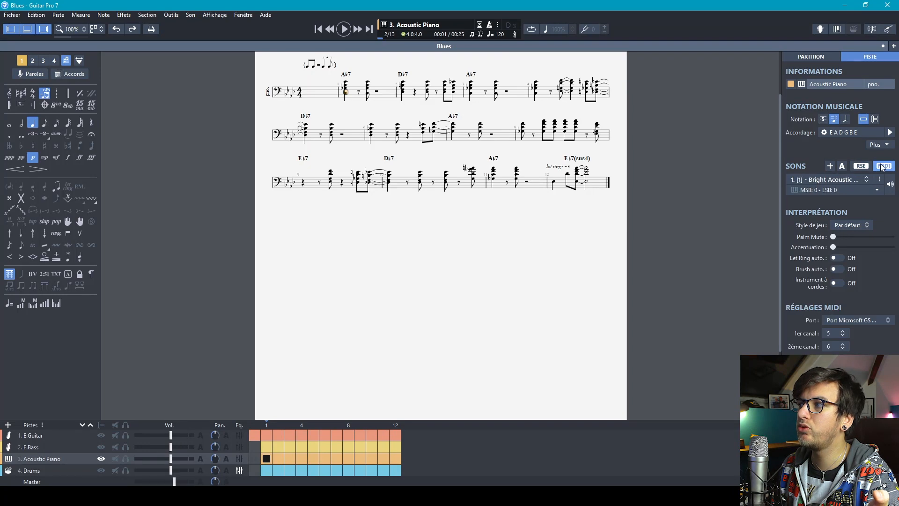
click(46, 471)
key(space)
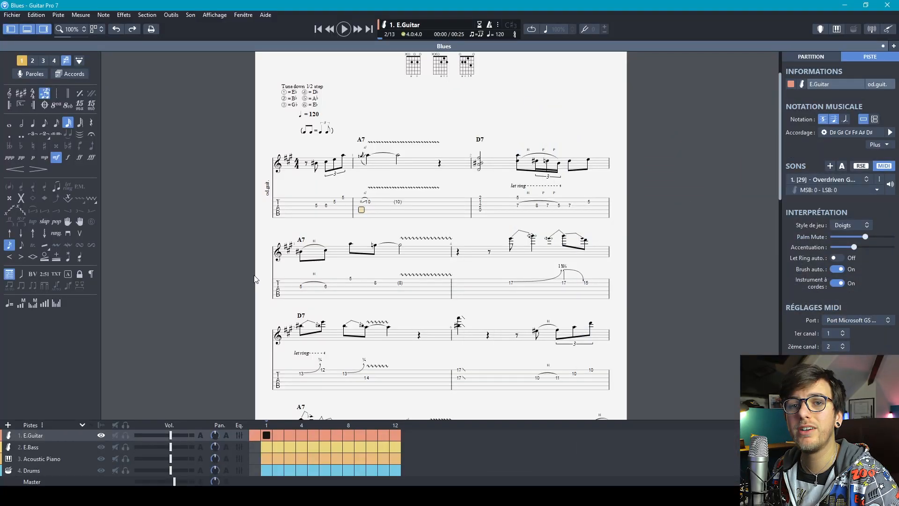
- Create a new score and choose the stringed Acoustic Guitar, Steel instrument for its first track
click(13, 14)
click(19, 25)
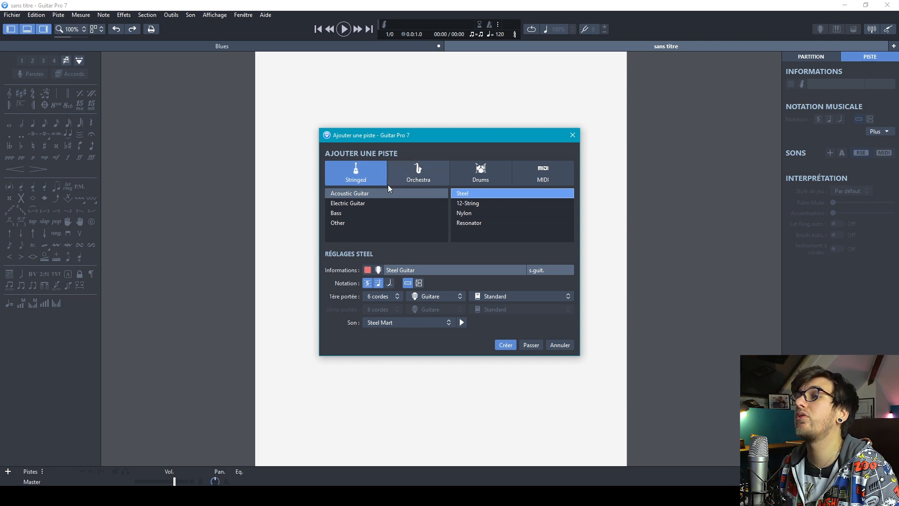
click(361, 195)
click(461, 194)
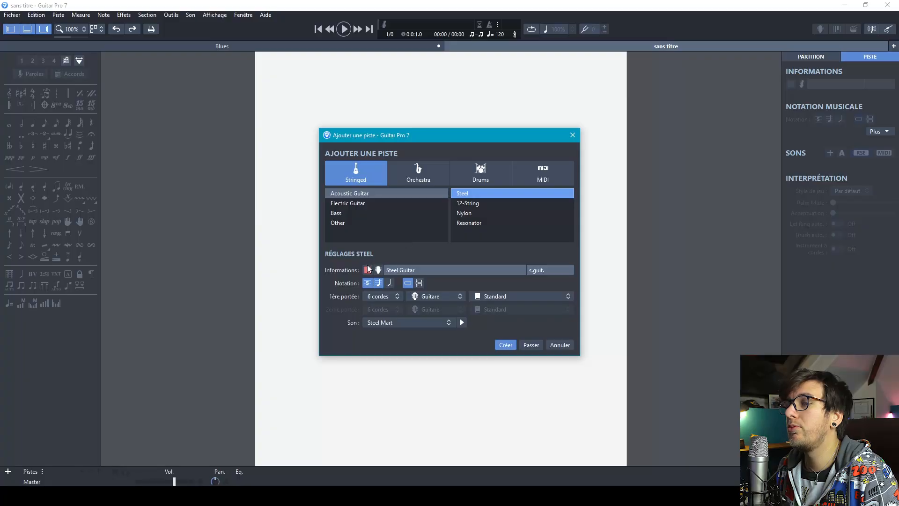
click(368, 270)
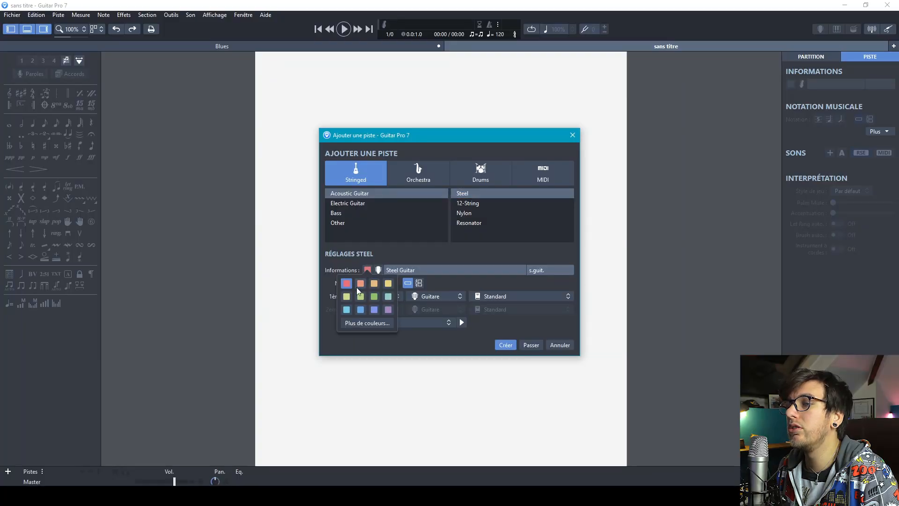
click(366, 322)
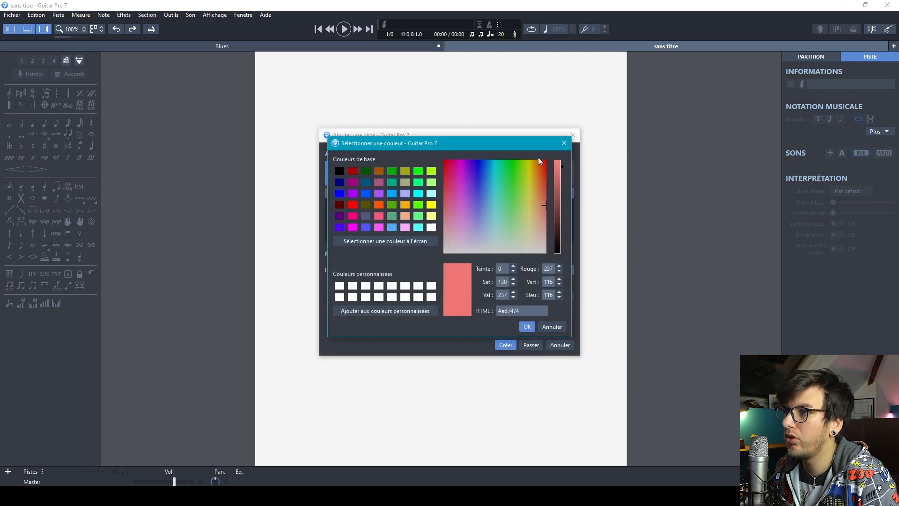
click(564, 143)
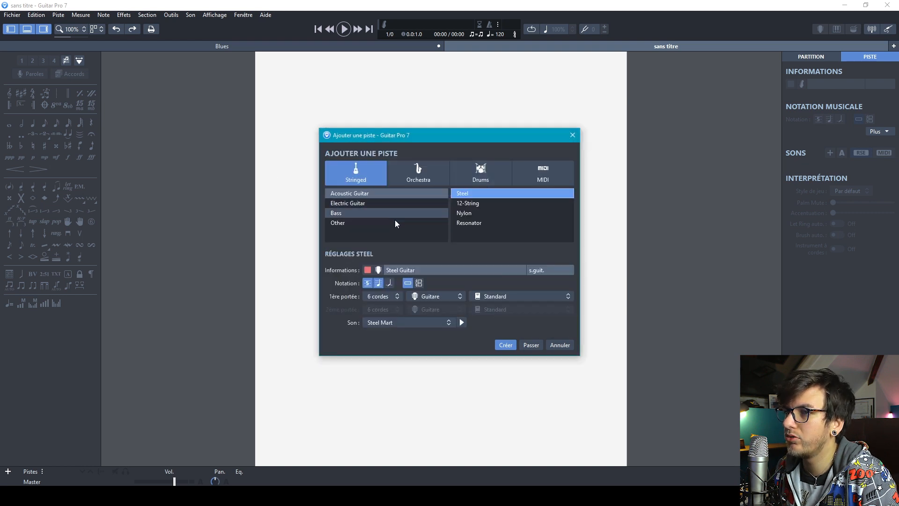
- Colour the new track light blue and name it Guitare.A with the short name Guit.A
click(367, 269)
click(350, 313)
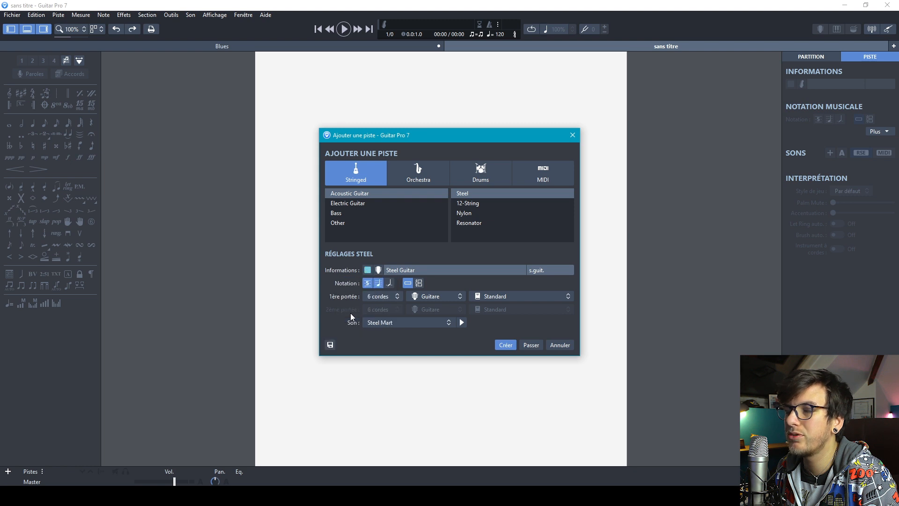
click(379, 270)
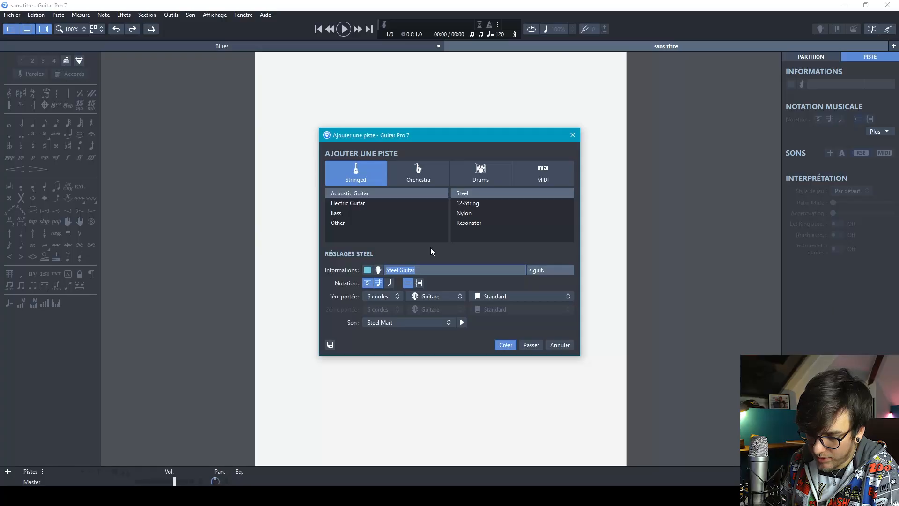
text(Gui)
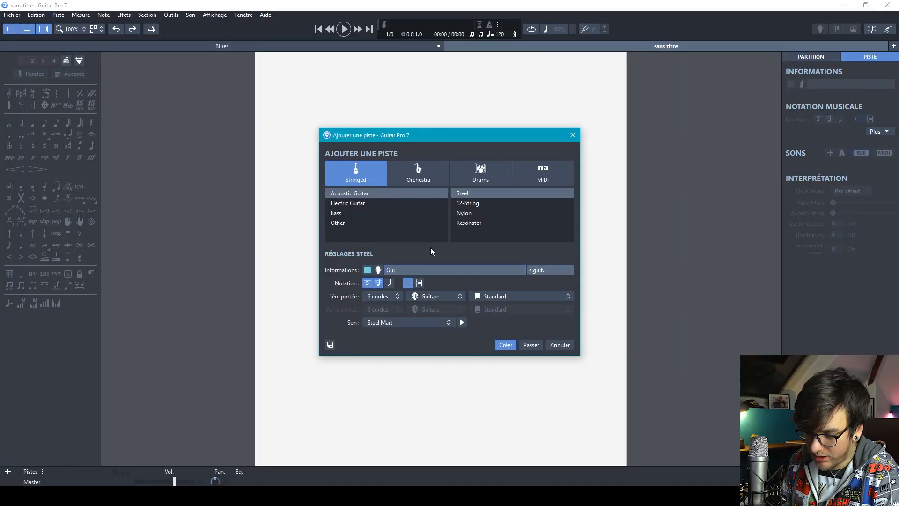
text(tare.A)
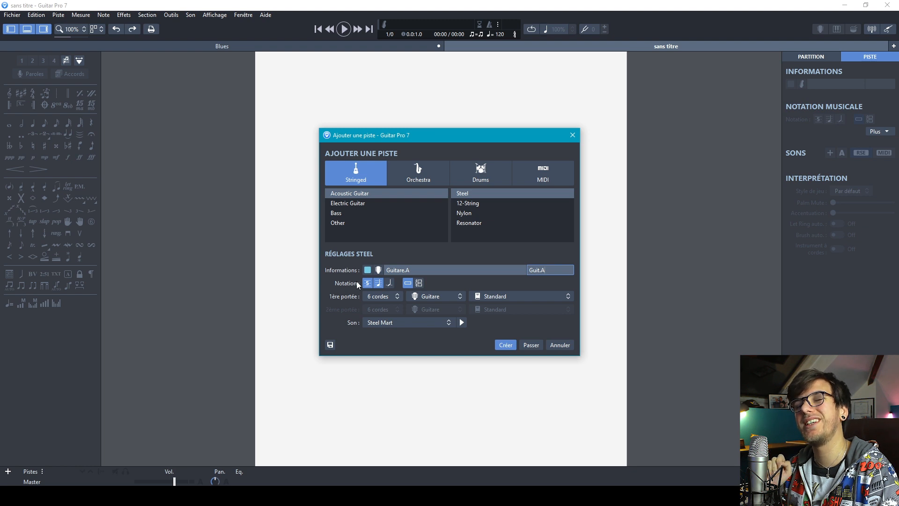
- Create the track with 6 cordes, Guitare and Standard tuning, previewing the Steel Mart sound first
click(382, 296)
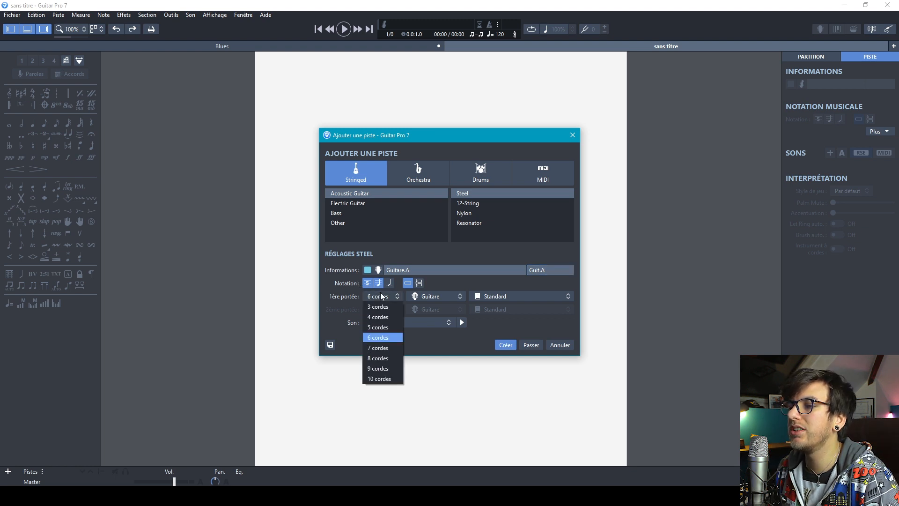
click(382, 296)
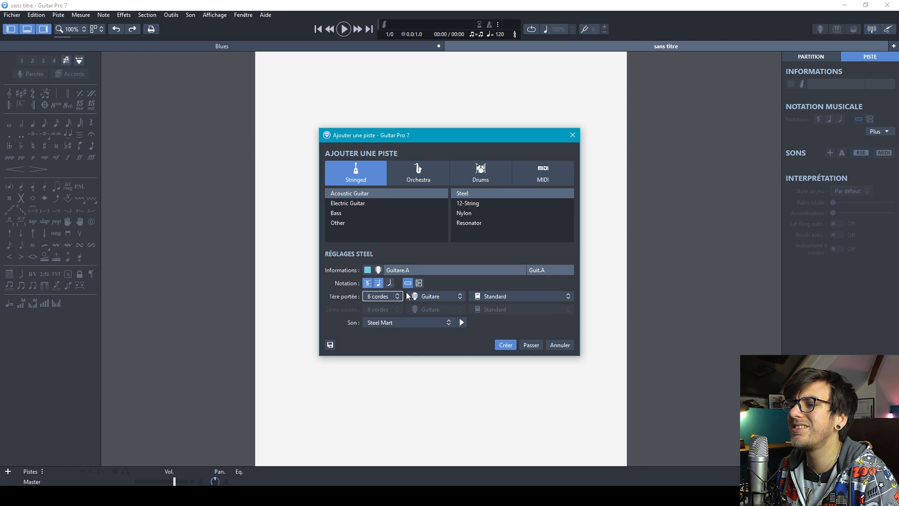
click(429, 296)
click(428, 296)
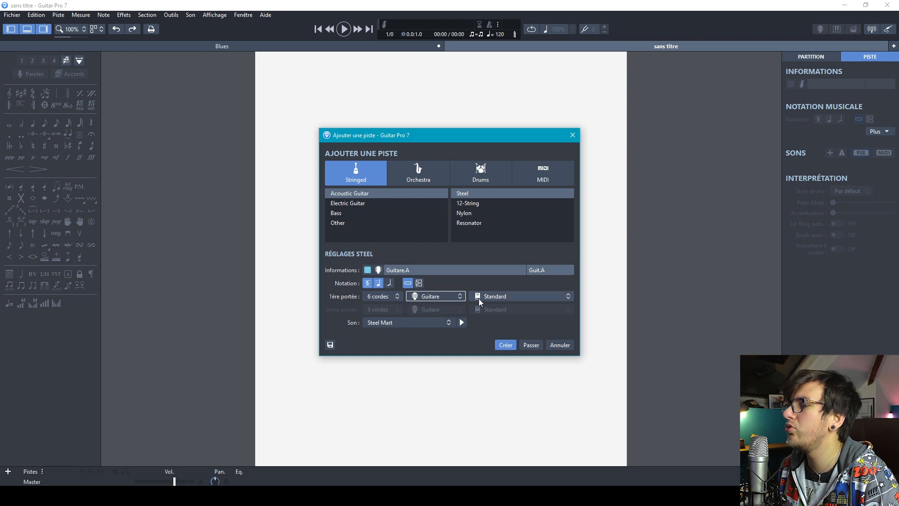
click(496, 300)
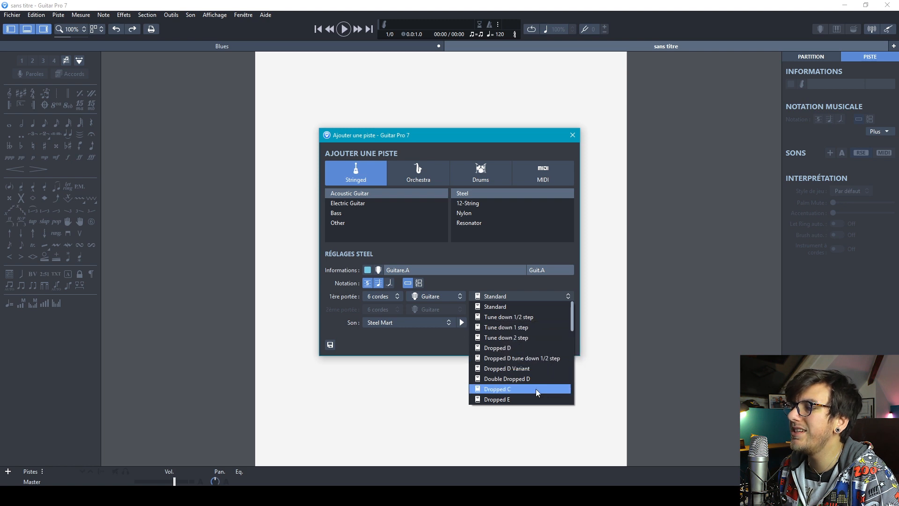
click(511, 309)
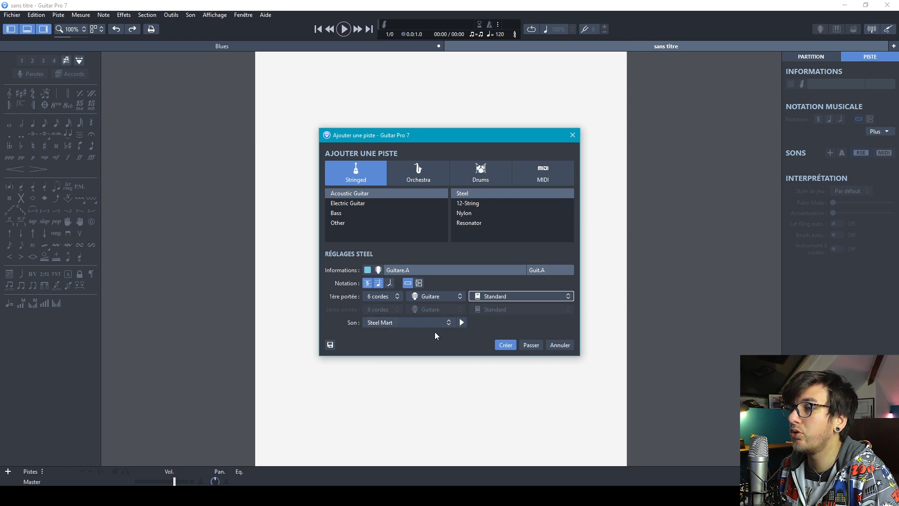
click(461, 322)
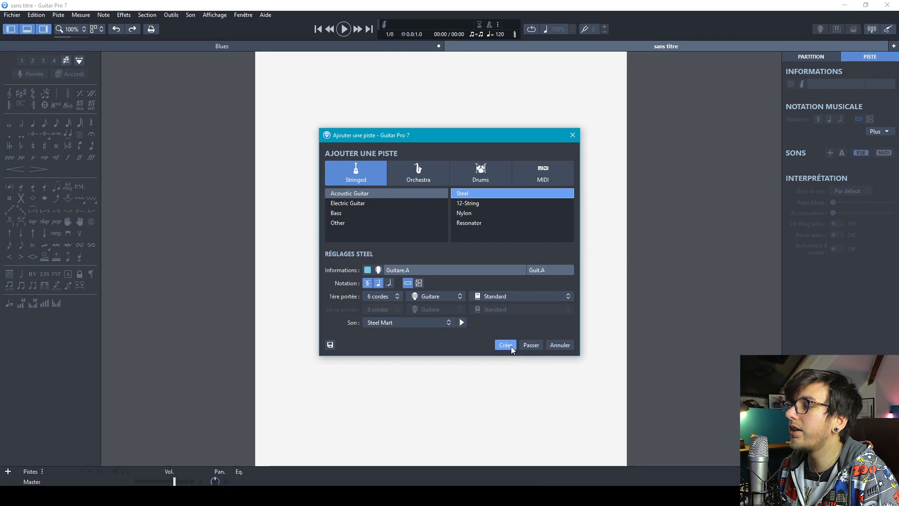
click(505, 345)
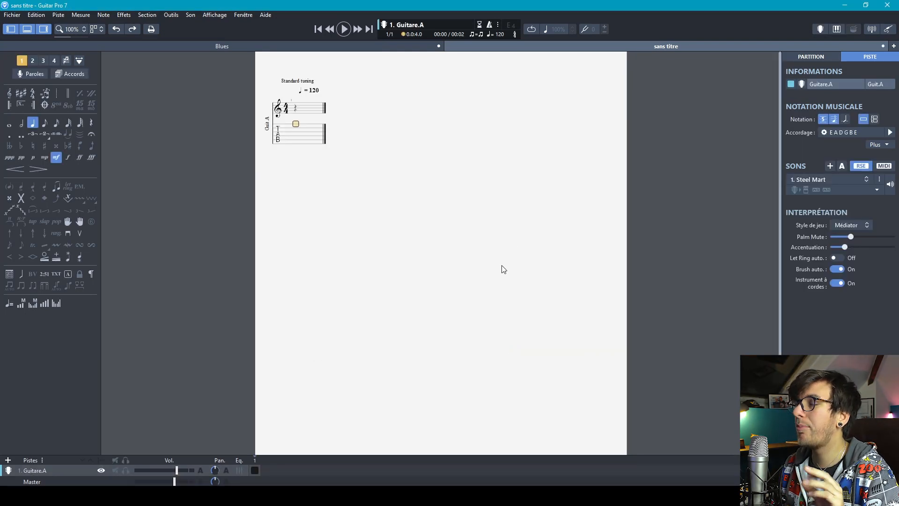
- Hide the editing palette and the inspector, and show both again
click(11, 29)
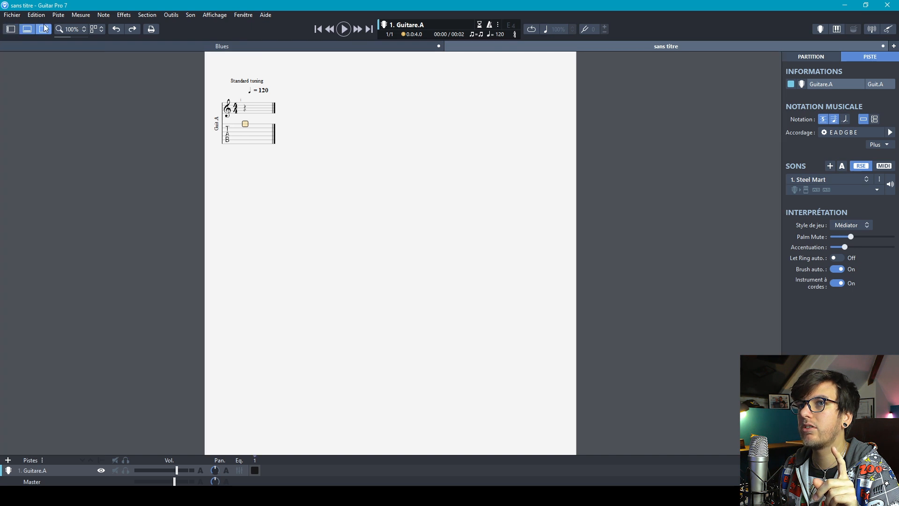
click(43, 29)
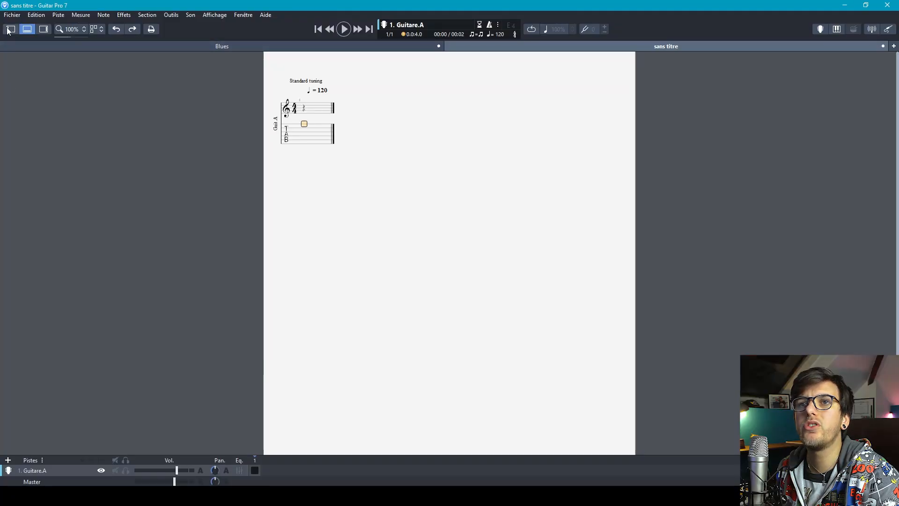
click(9, 30)
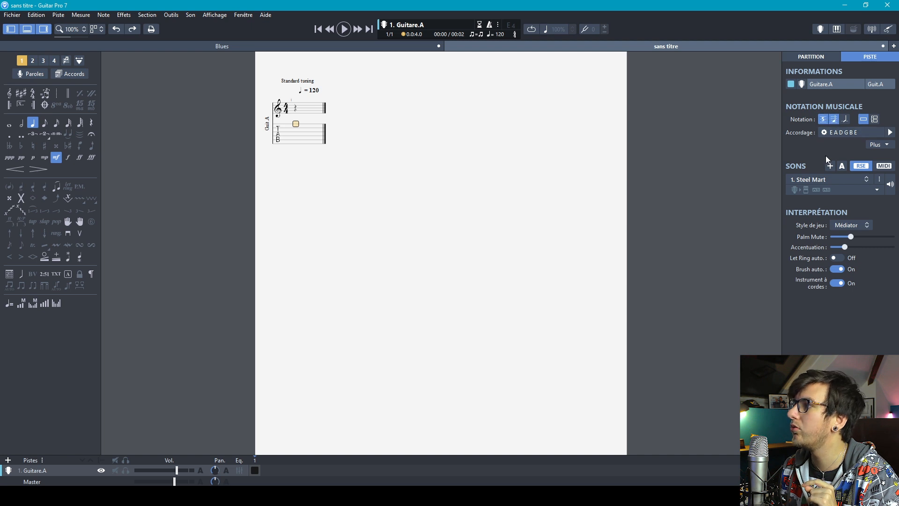
- Turn the tablature notation of the Guitare.A track off and back on
click(823, 119)
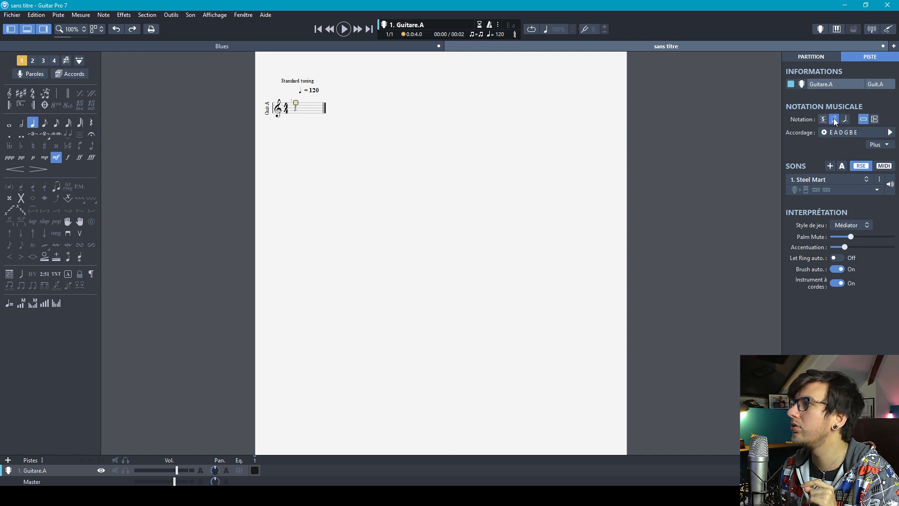
click(823, 120)
- Examine the Guitare.A track's sound choices, the Steel Mart effects chain with its G-EQ pedal and alternatives, and the available playing styles
click(848, 180)
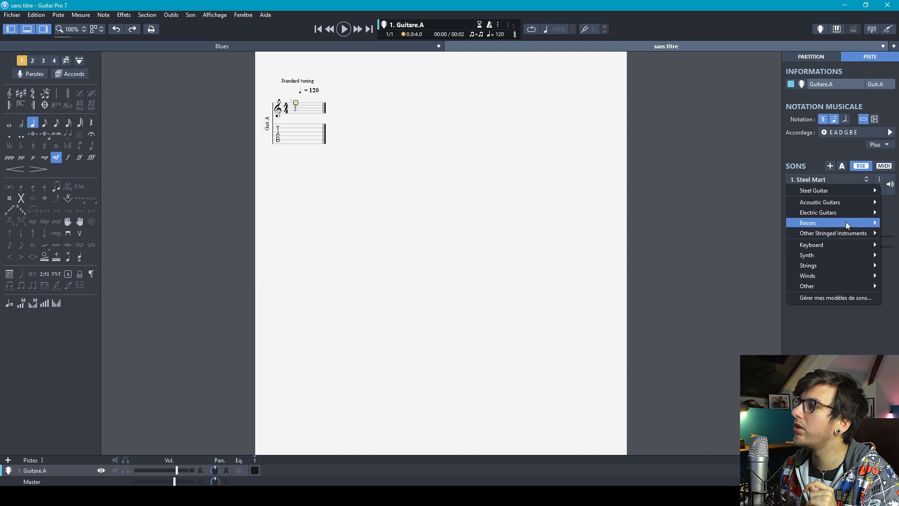
click(885, 235)
click(876, 190)
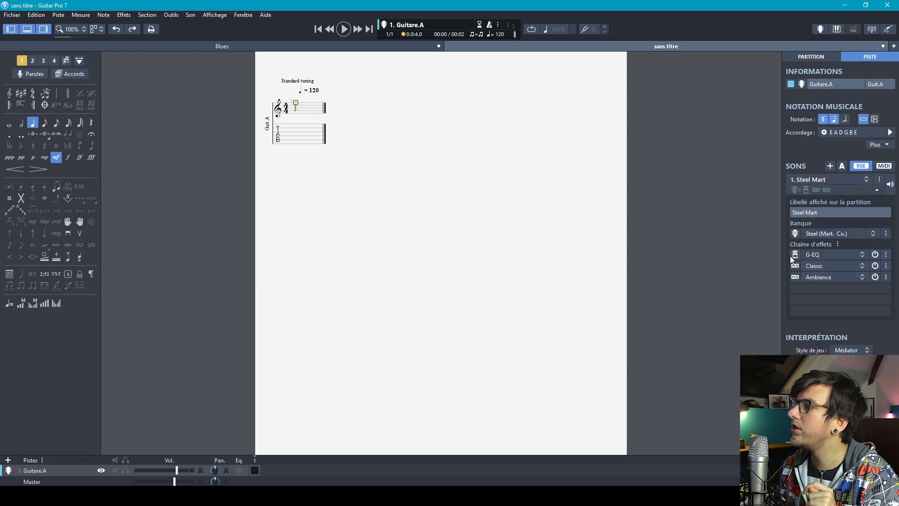
click(795, 255)
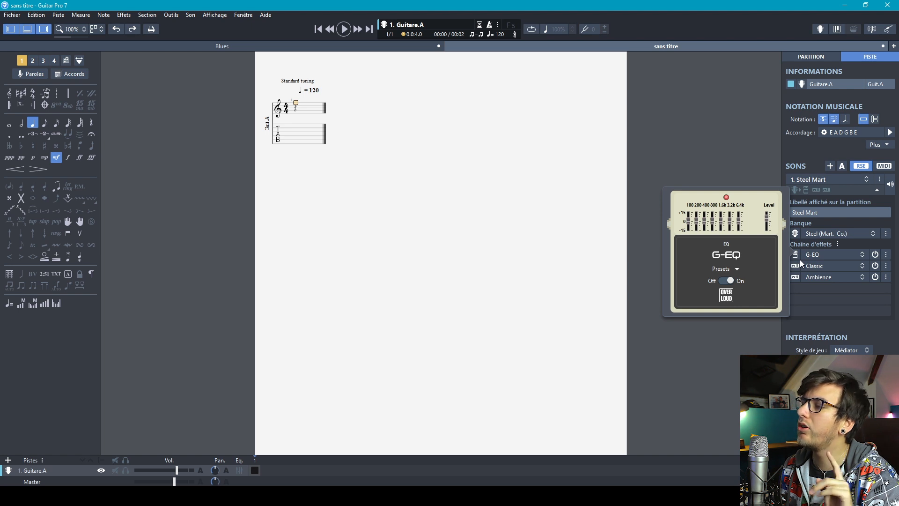
click(811, 277)
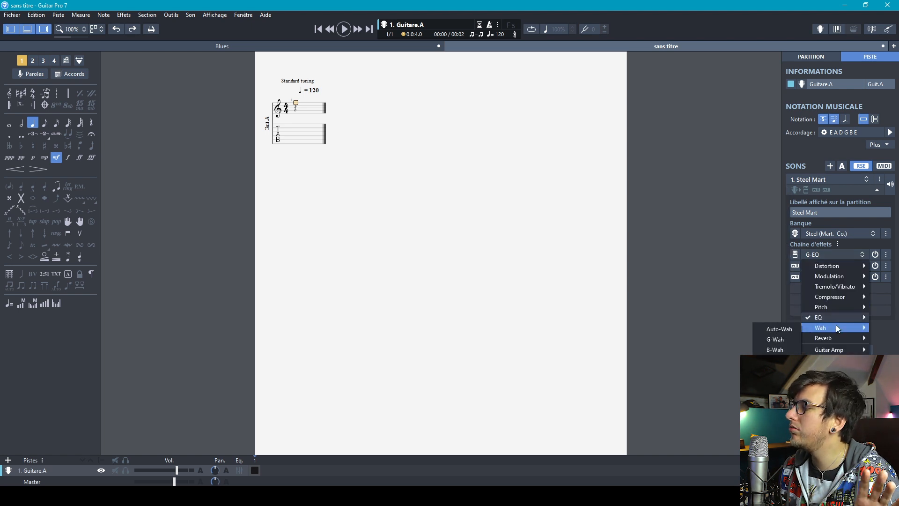
mouse_move(854, 310)
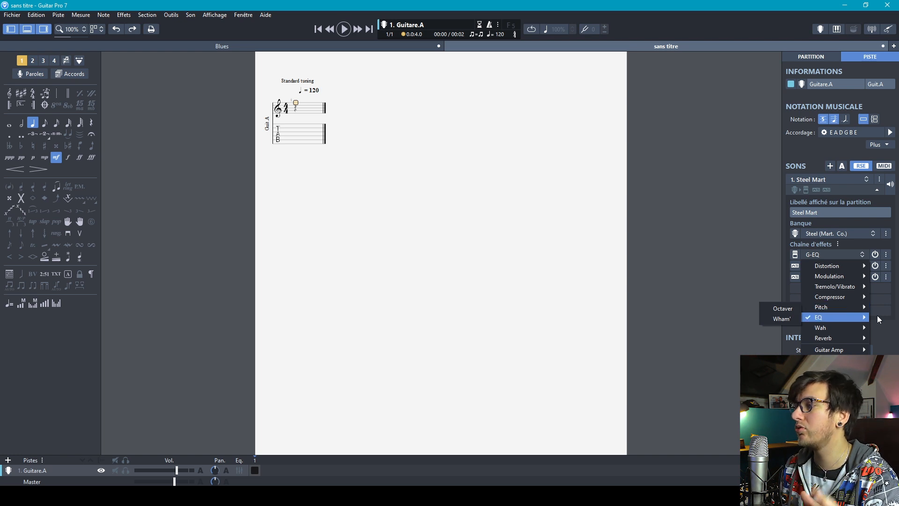
click(887, 327)
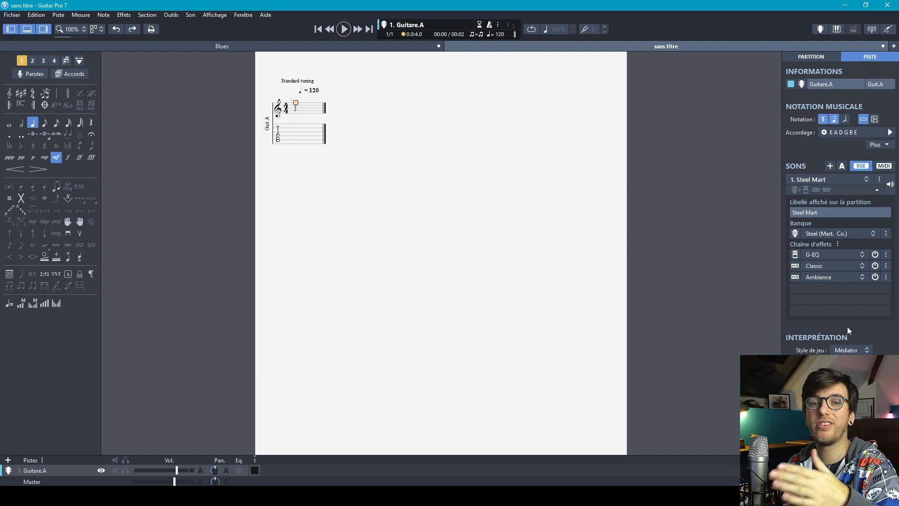
click(861, 352)
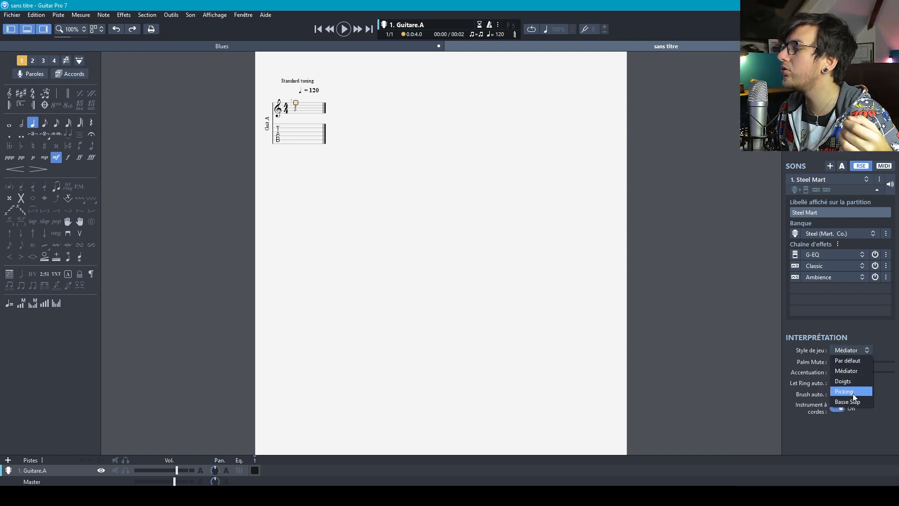
click(888, 402)
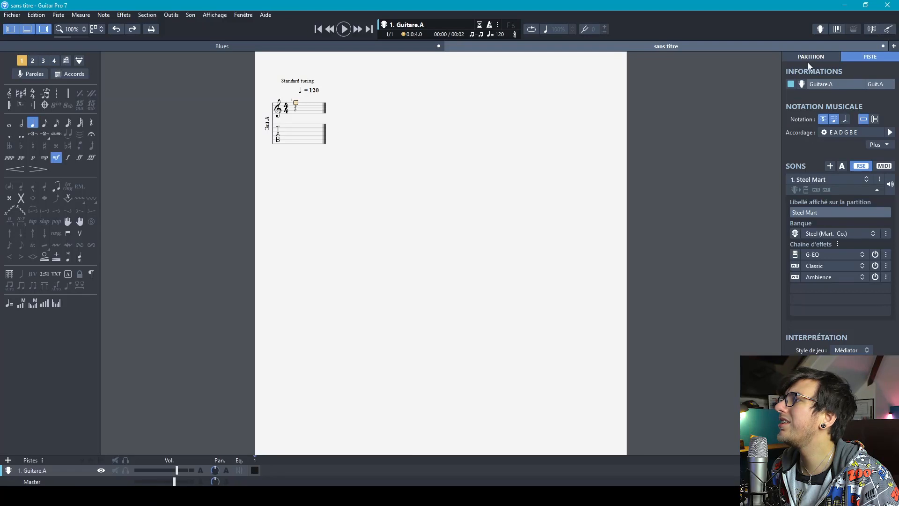
- Title the score "Smoke And The Water" in its score information and fill in the artist's name
click(818, 56)
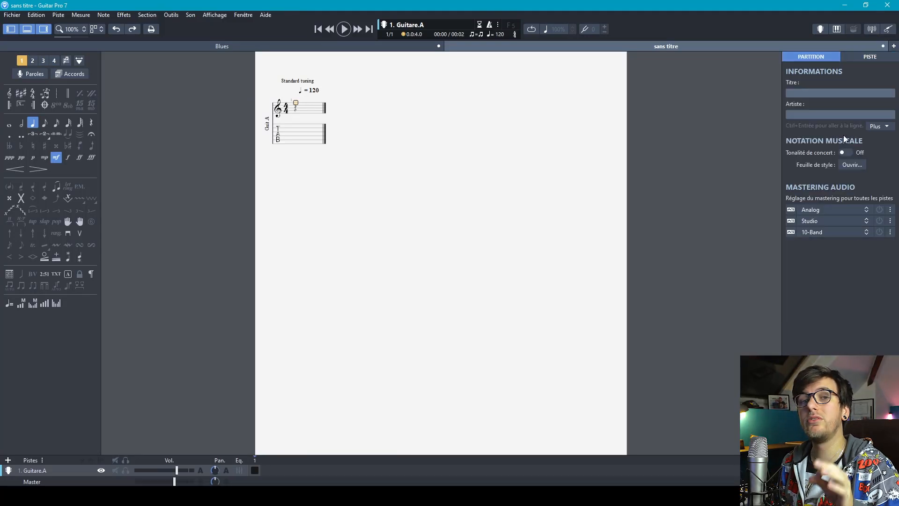
click(849, 94)
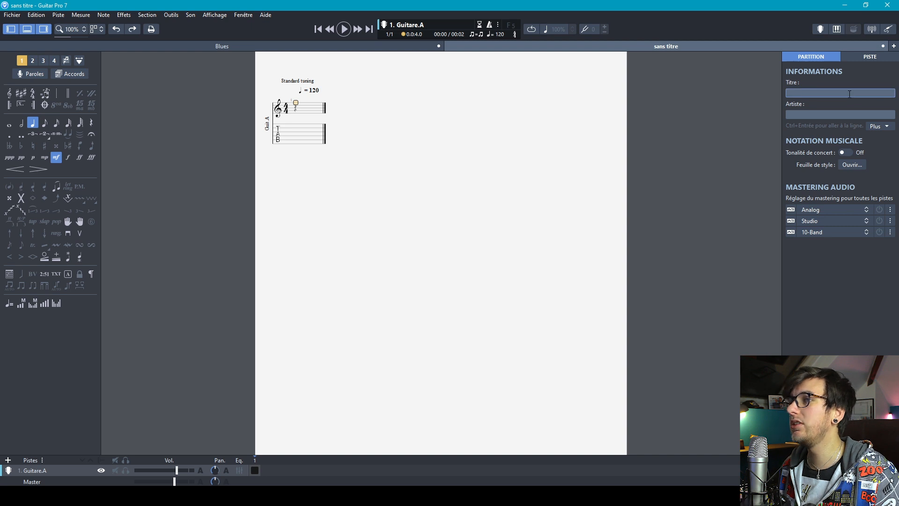
text(S)
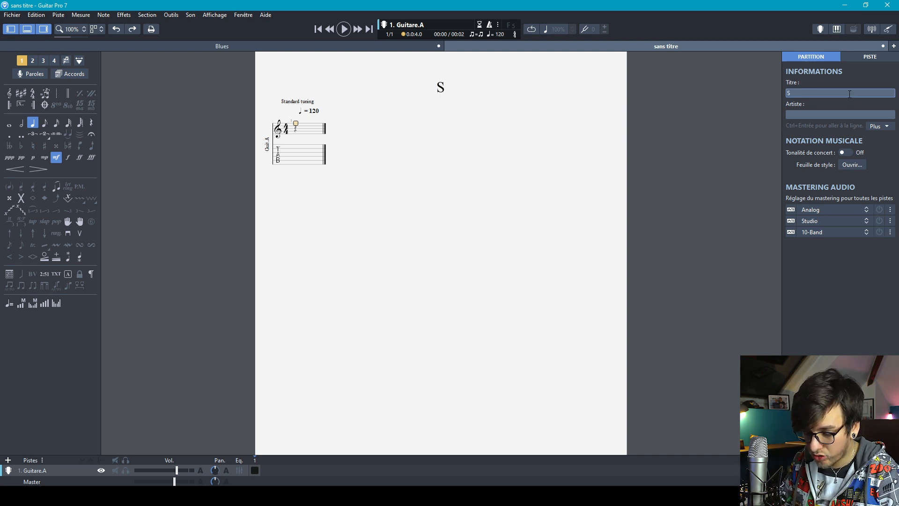
text(moke And The Water)
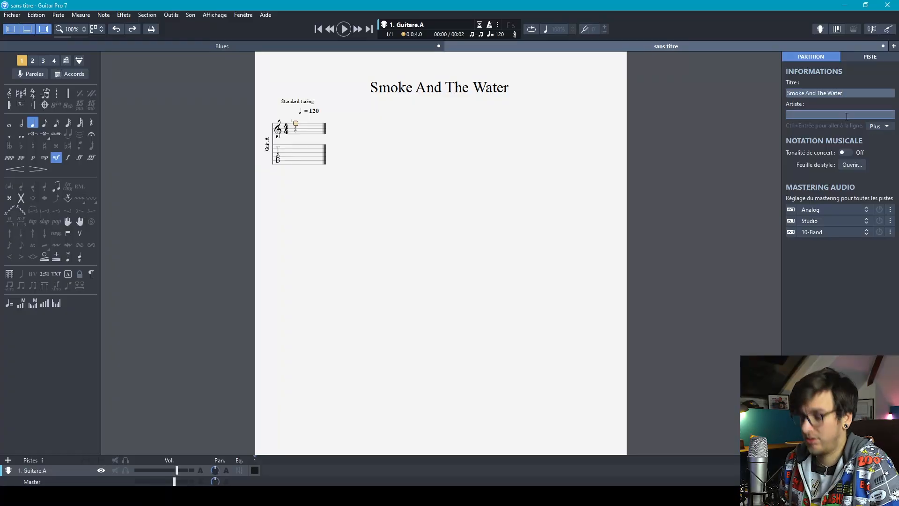
text(Jeje Raccoon)
key(Return)
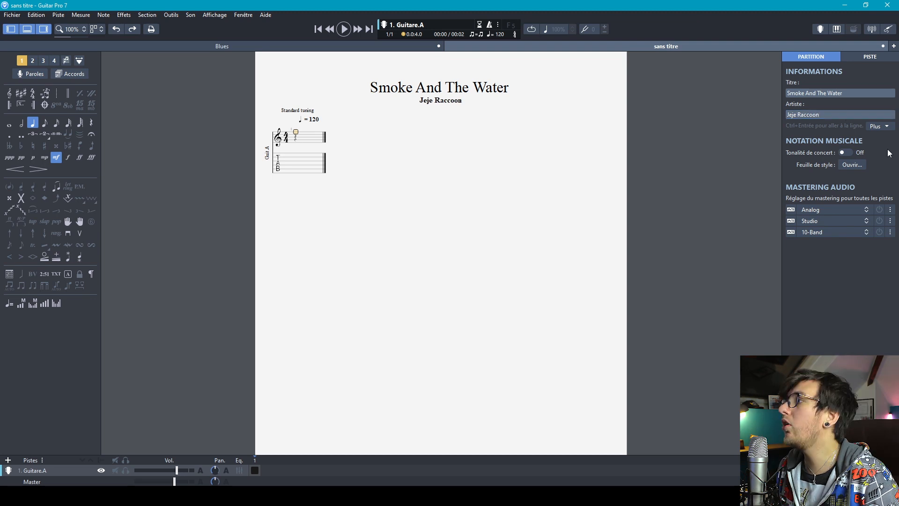
- Expand the score information, set the album to "Water and Smoke" and enter the composer's name as the music credit
click(873, 126)
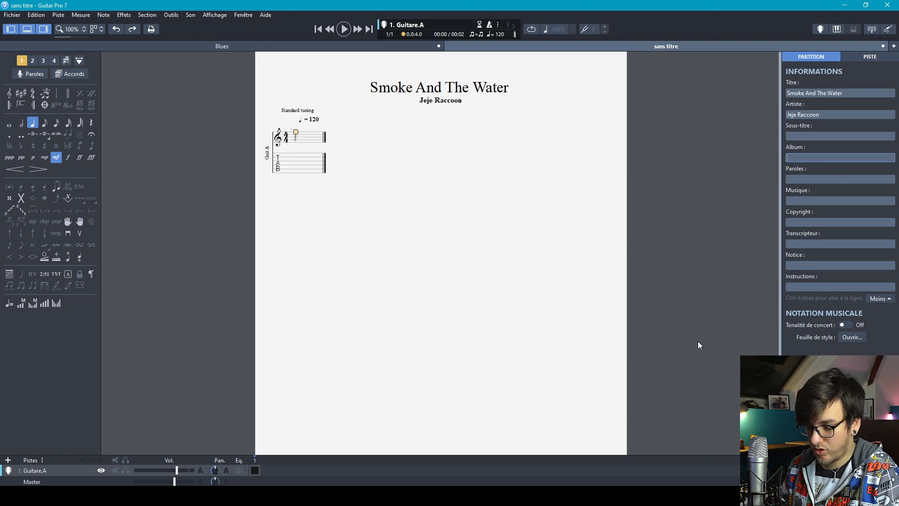
text(Water and Smoke)
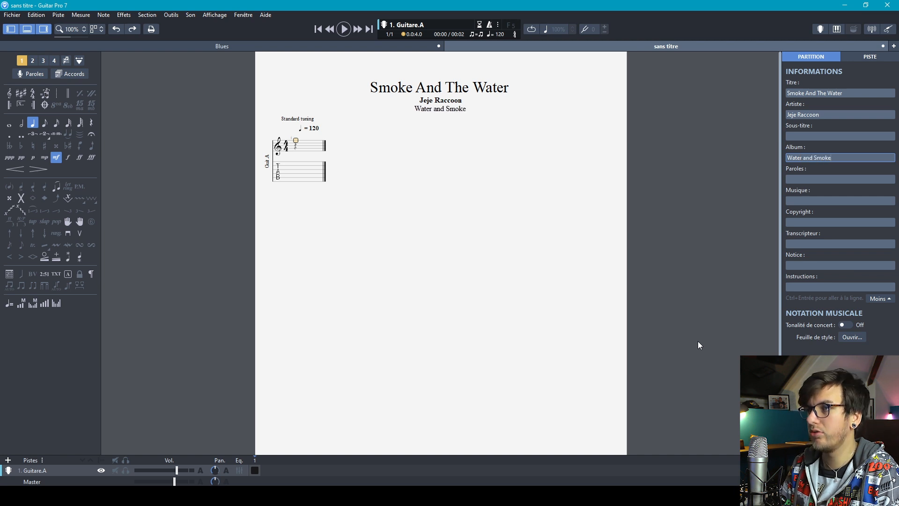
click(836, 178)
click(826, 199)
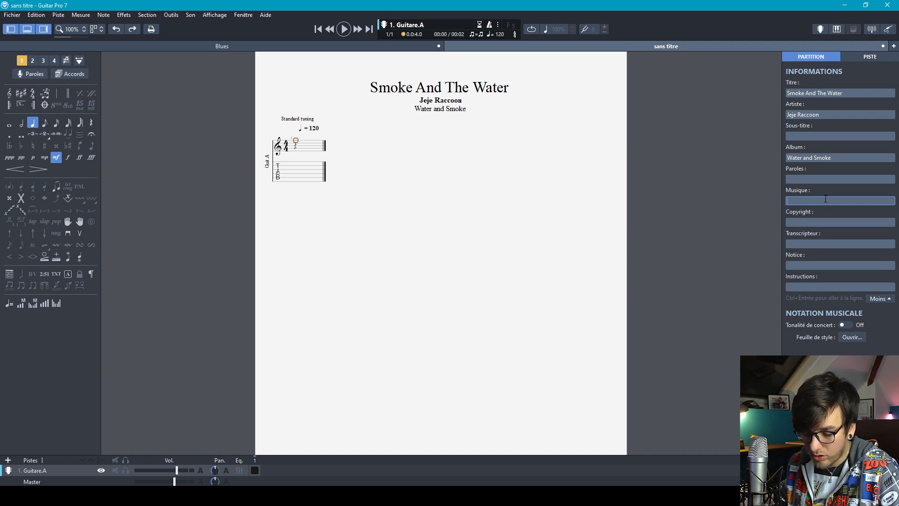
text(Jeje Raccoon)
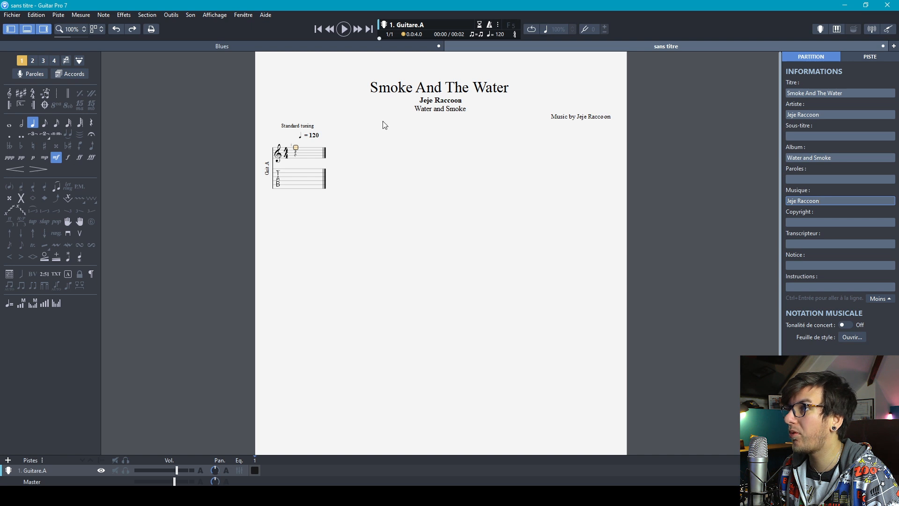
- Fill in the score's copyright information with the rights holder's name, checking the footer of the page
click(830, 223)
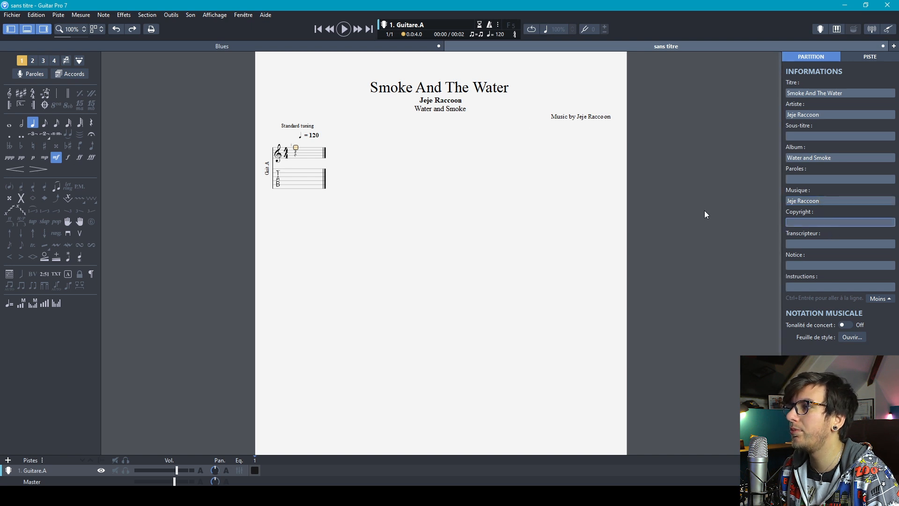
scroll(620, 258, down, 3)
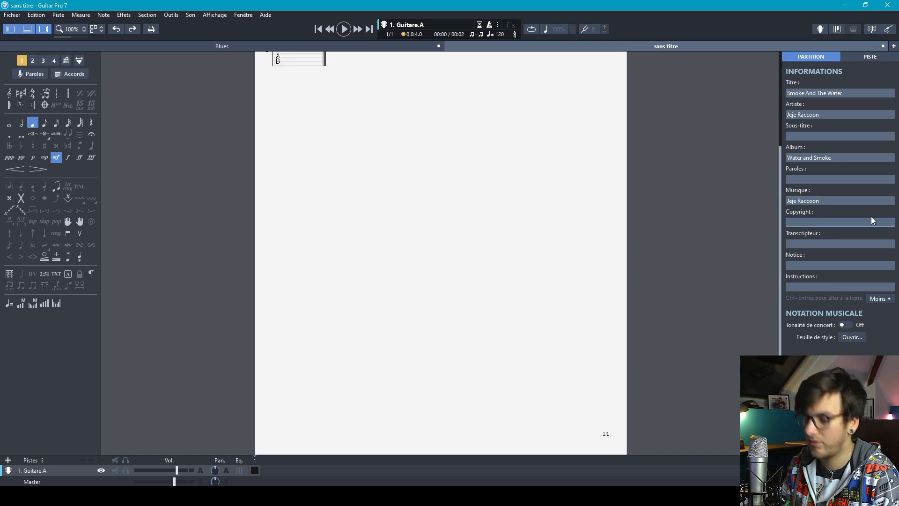
text(jeje)
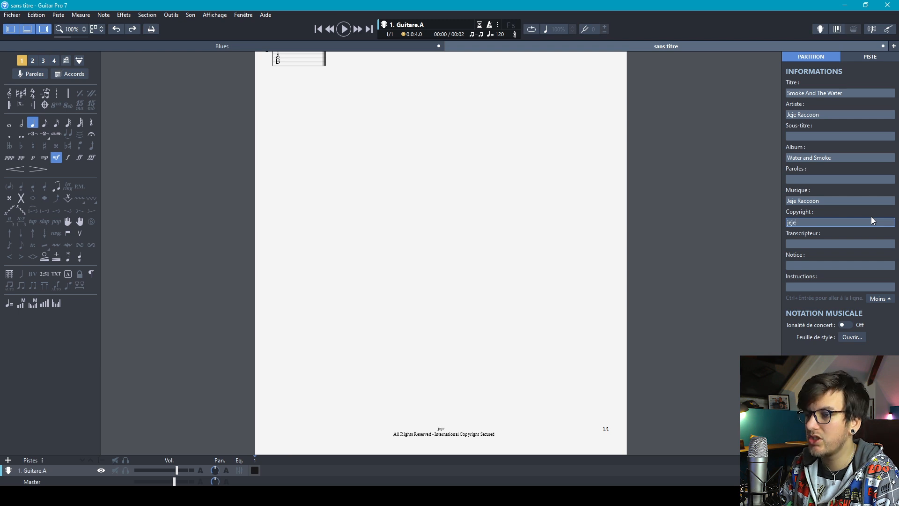
text( raccoon bis)
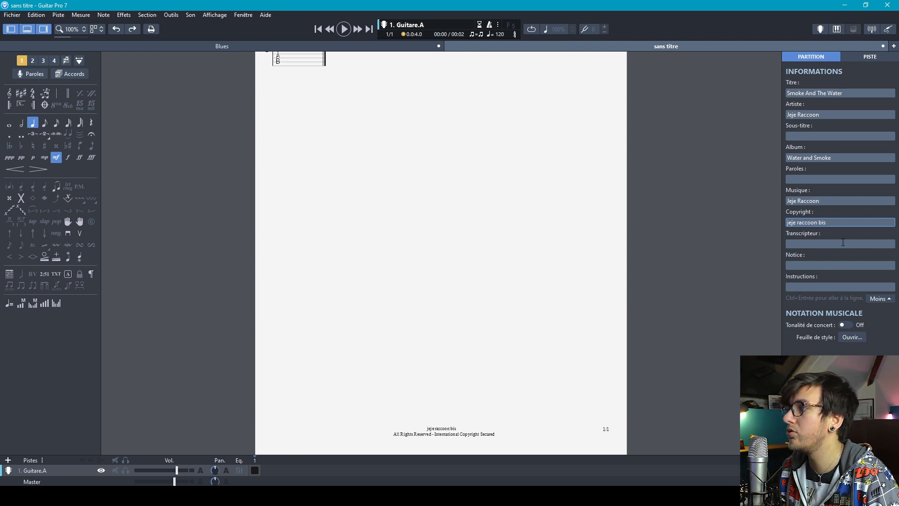
- Try filler text in the remaining score information, including the transcriber and instructions, and clear it again
click(838, 246)
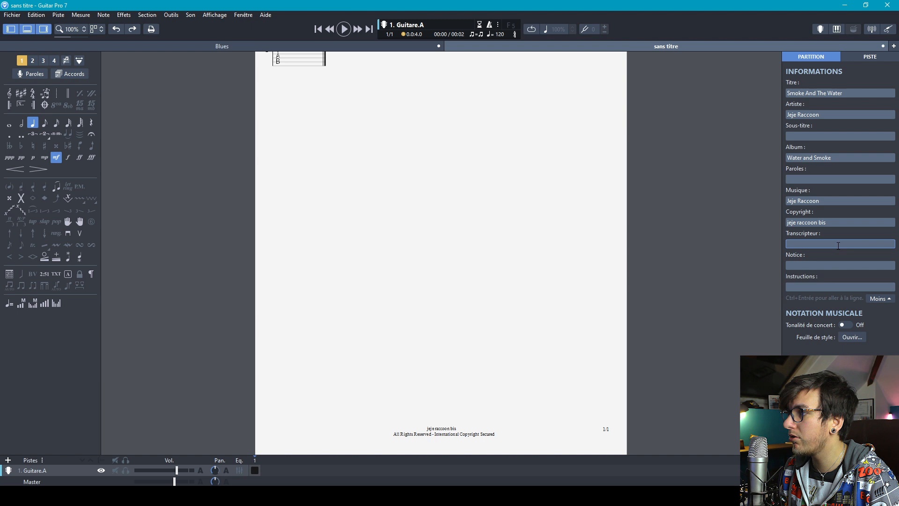
text(lvldf;zezrdvsqsgqgq)
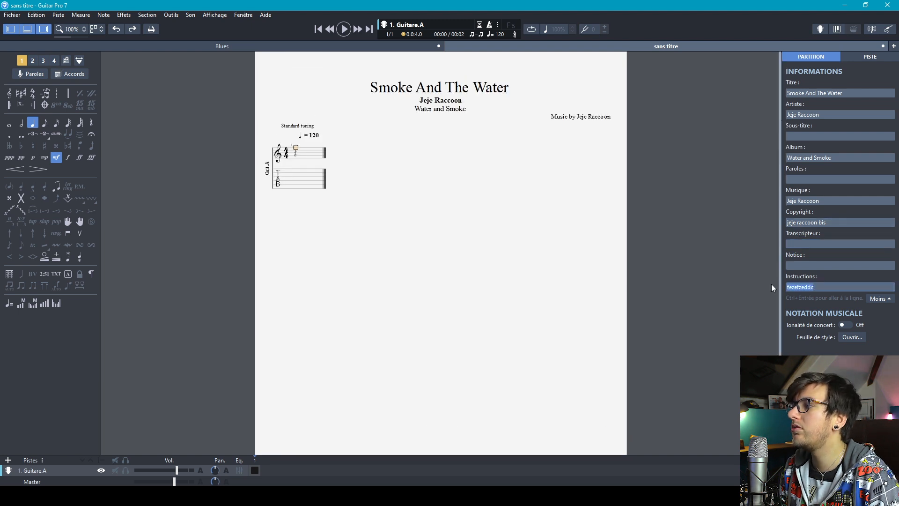
key(BackSpace)
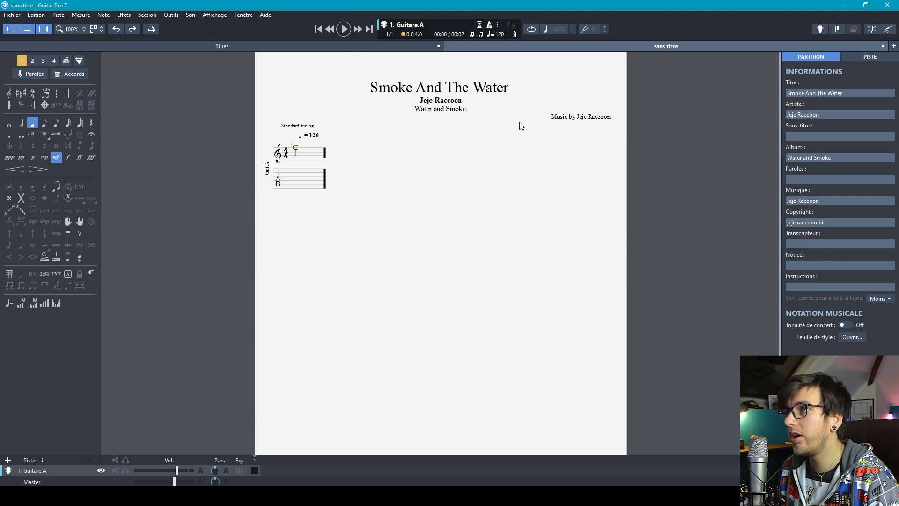
scroll(449, 245, down, 3)
scroll(515, 277, up, 2)
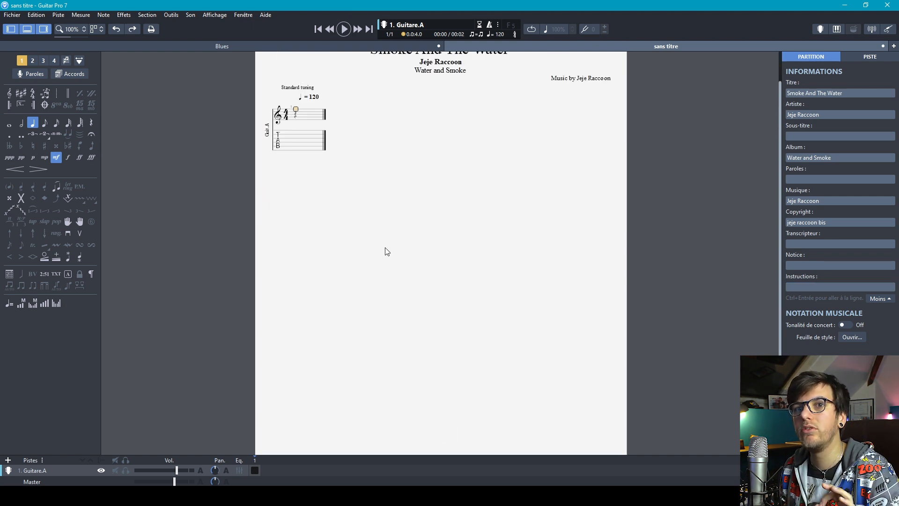
scroll(386, 252, up, 1)
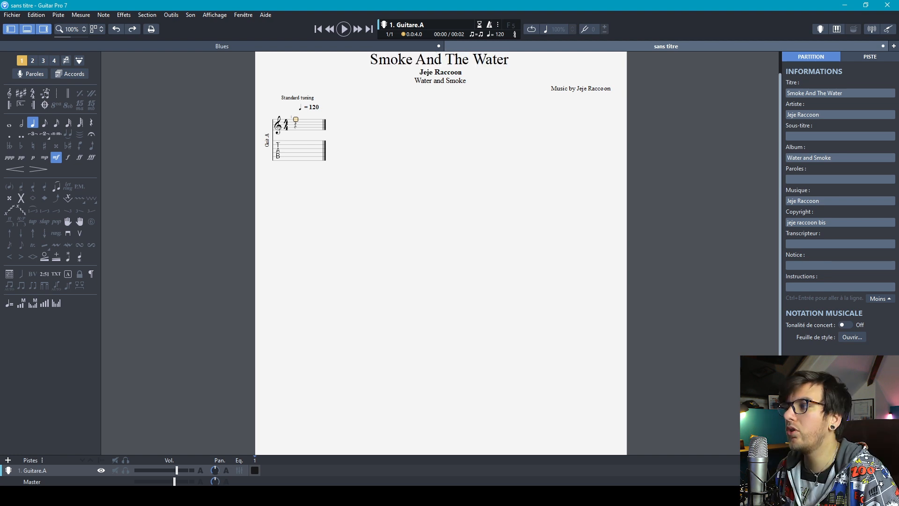
- Examine the style sheet's header and footer settings and its text styles, including the fret number font, and close it without changes
click(860, 337)
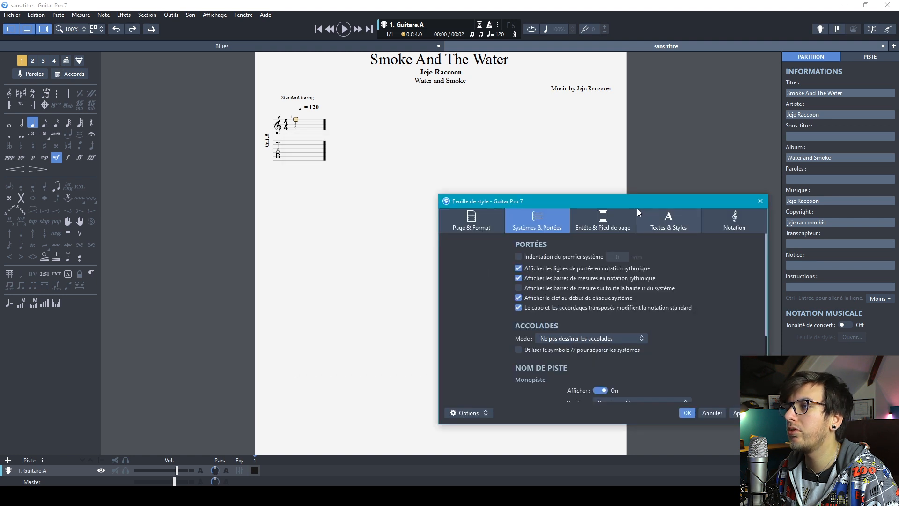
click(614, 213)
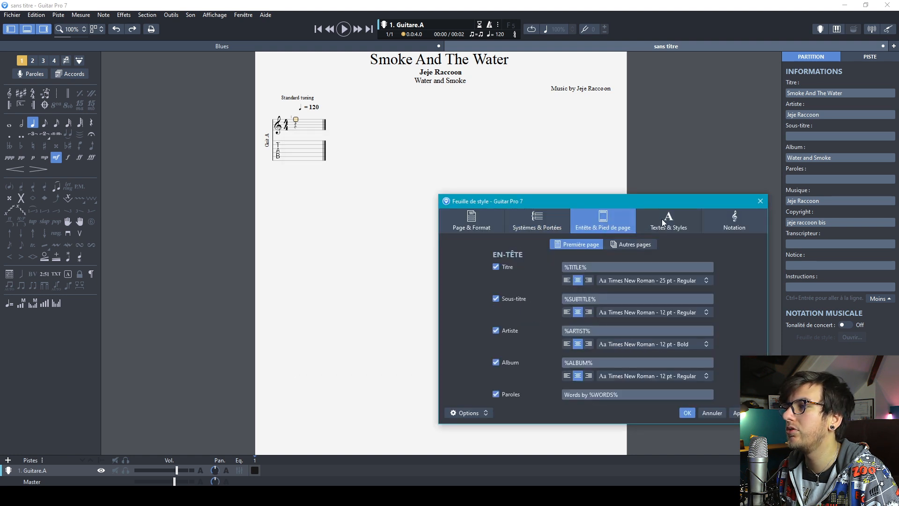
click(662, 218)
click(512, 211)
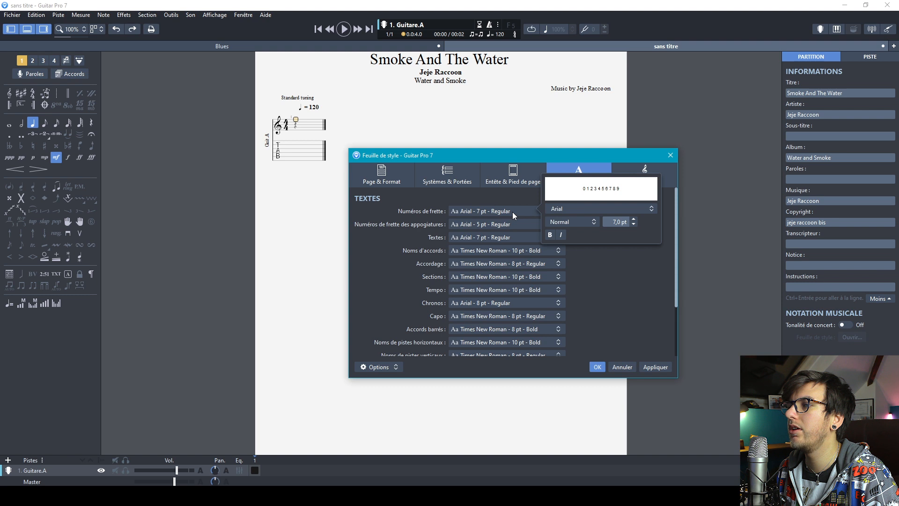
click(650, 211)
click(530, 156)
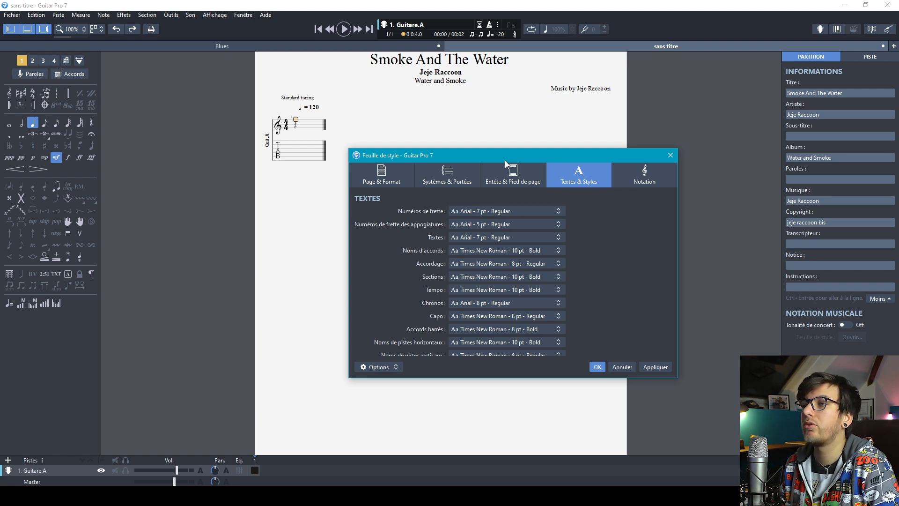
click(671, 156)
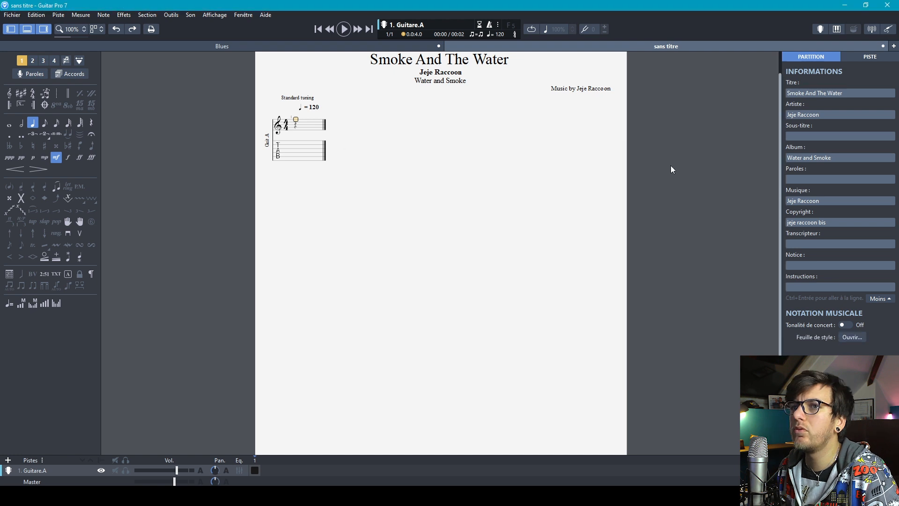